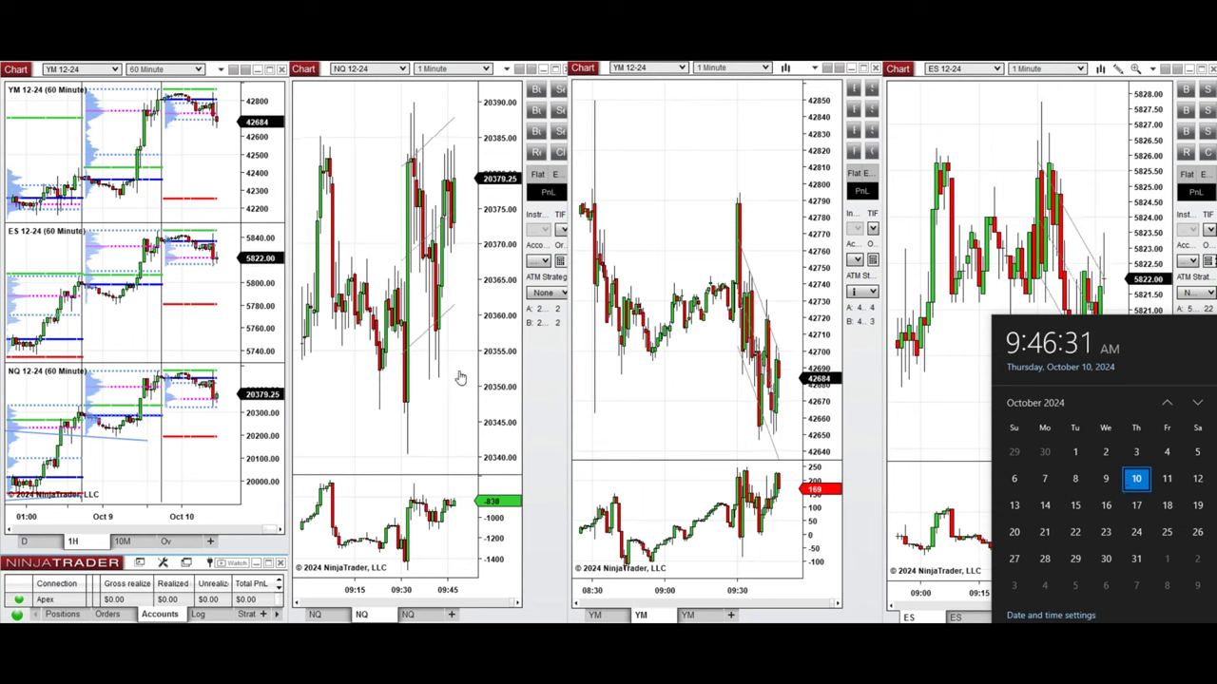
- Compare the YM, ES and NQ overview on the 60-minute and 10-minute timeframes, adjusting the 60-minute bar spacing
{"action": "middle_click", "coordinate": [663, 387]}
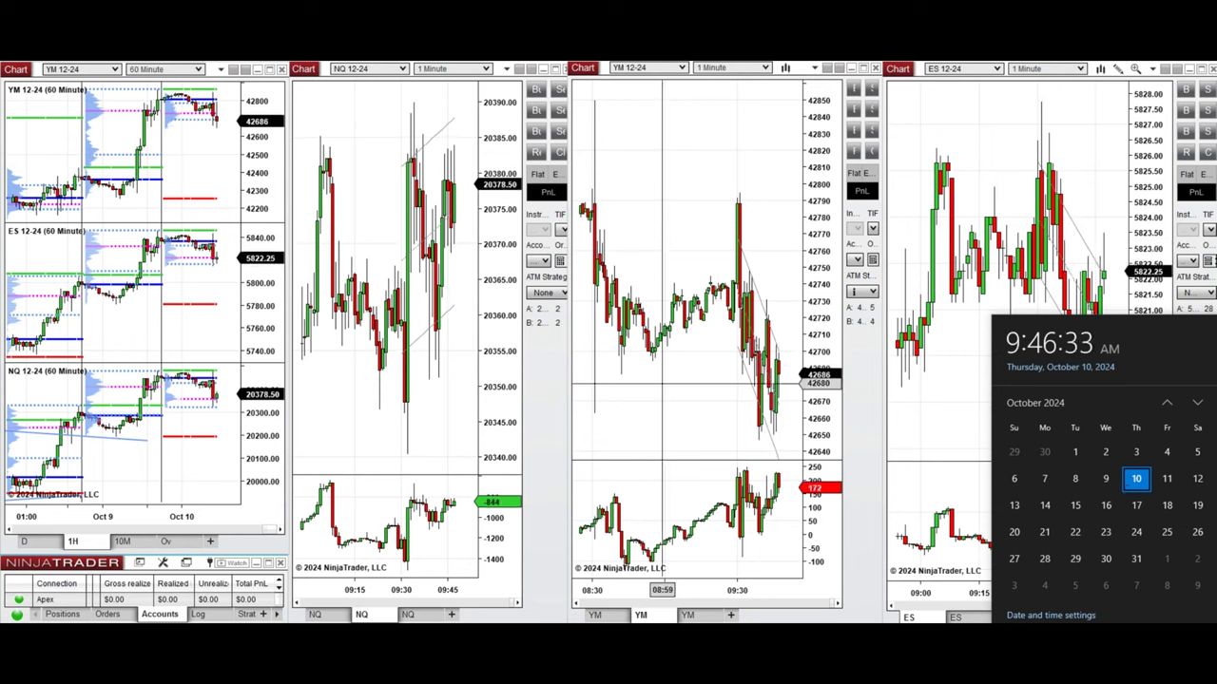
{"action": "left_click", "coordinate": [663, 384]}
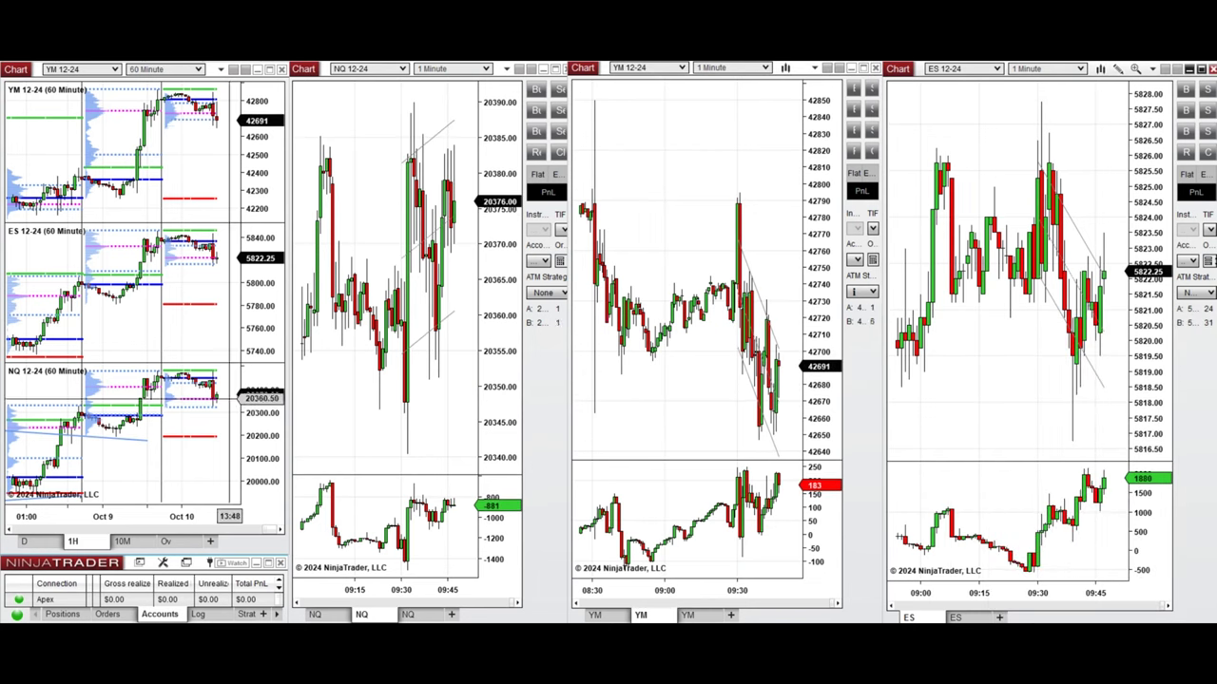
{"action": "left_click_drag", "start_coordinate": [184, 514], "coordinate": [133, 516]}
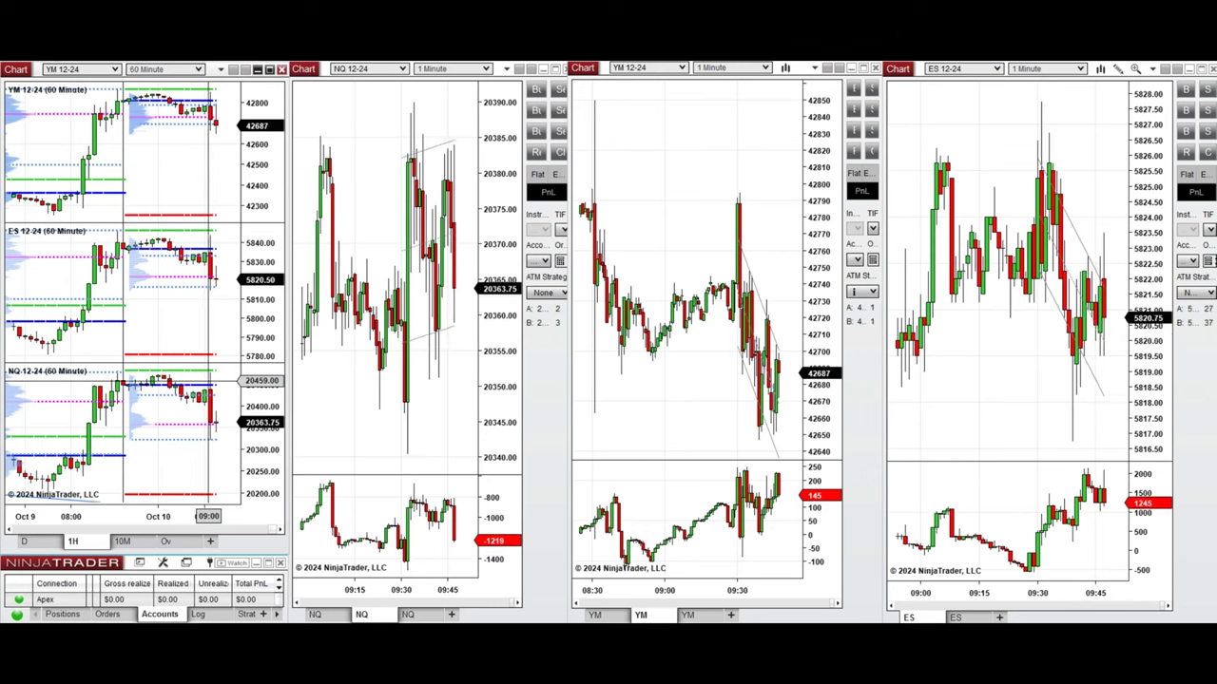
{"action": "left_click", "coordinate": [121, 540]}
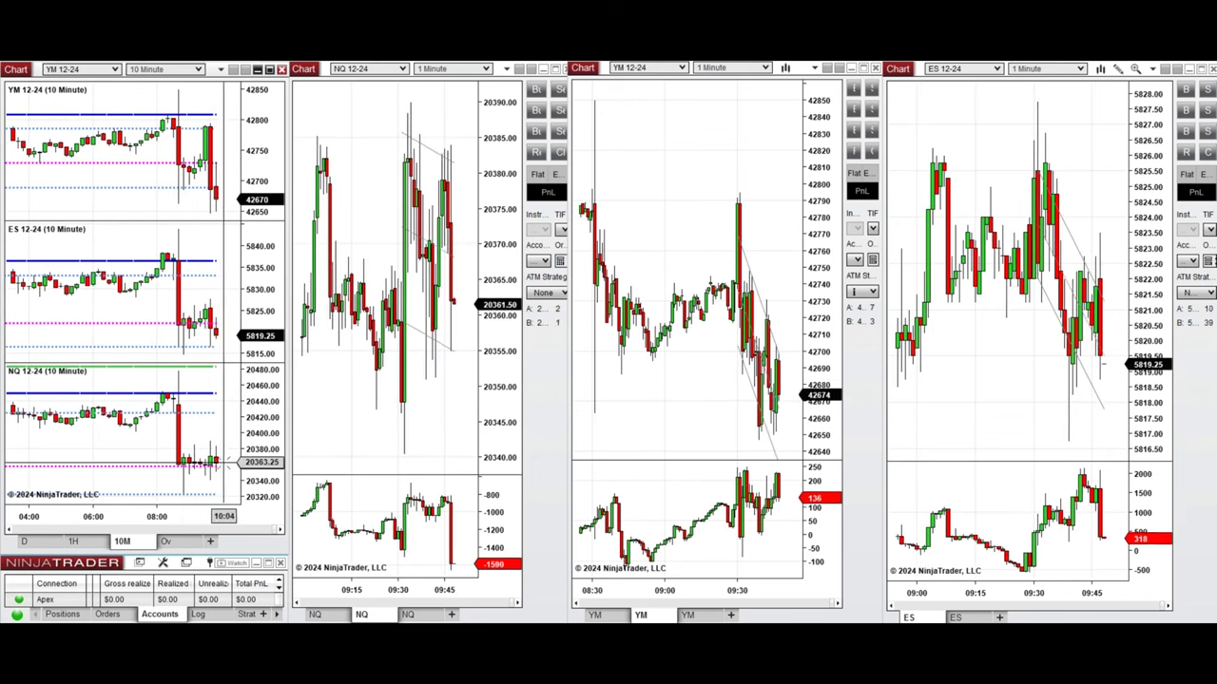
{"action": "left_click", "coordinate": [73, 541]}
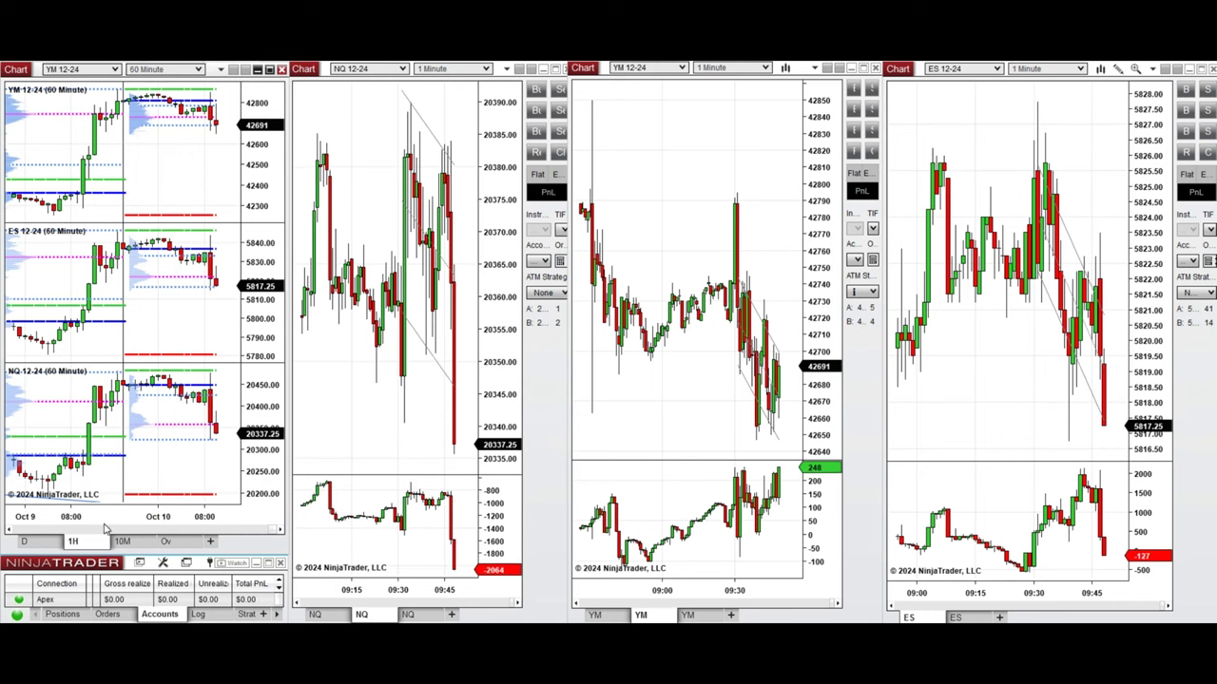
{"action": "left_click_drag", "start_coordinate": [93, 521], "coordinate": [125, 520]}
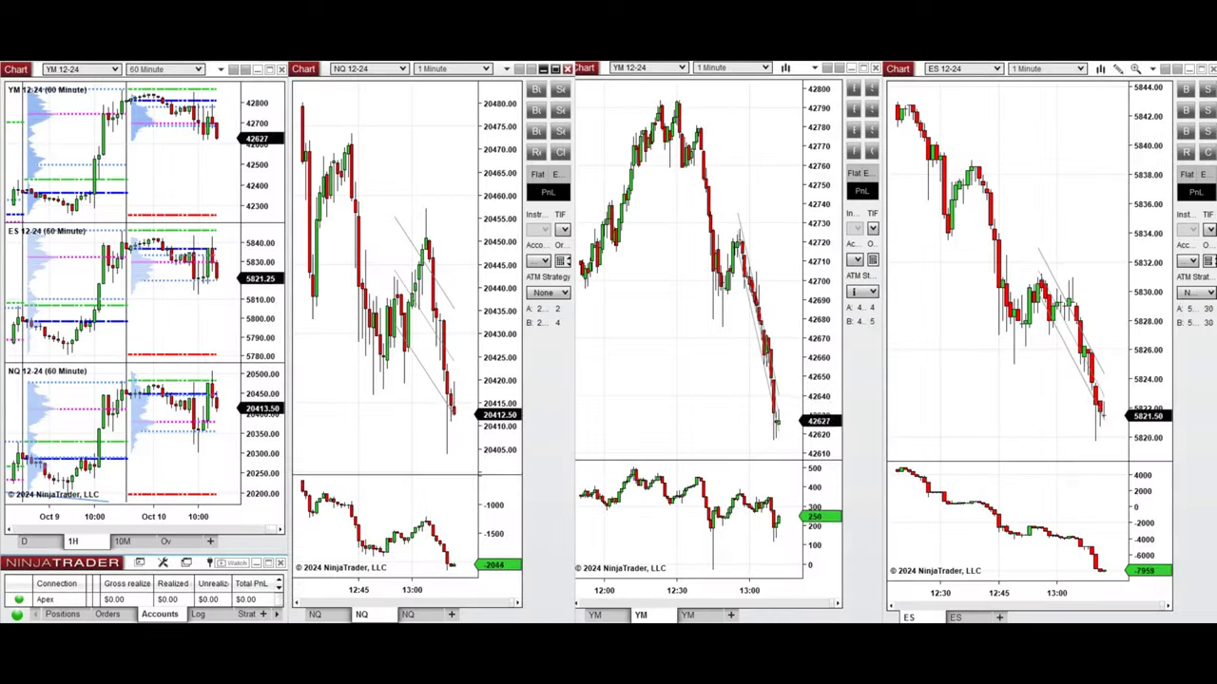
- Place a one-contract sell limit order on YM at 42684 and sell one NQ contract at market
{"action": "right_click", "coordinate": [728, 352]}
{"action": "left_click", "coordinate": [784, 187]}
{"action": "left_click", "coordinate": [728, 311]}
{"action": "left_click", "coordinate": [559, 89]}
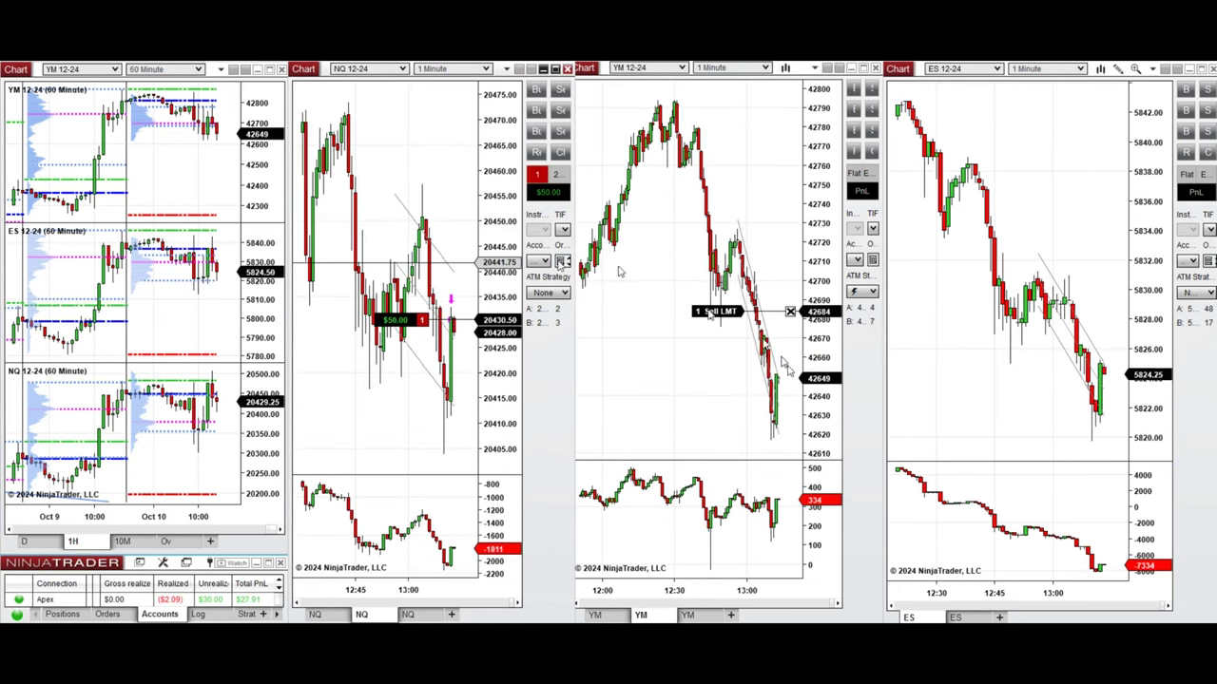
- Add one-contract sell limit orders on NQ at 20439.75 and on ES at 5827.75
{"action": "right_click", "coordinate": [462, 273]}
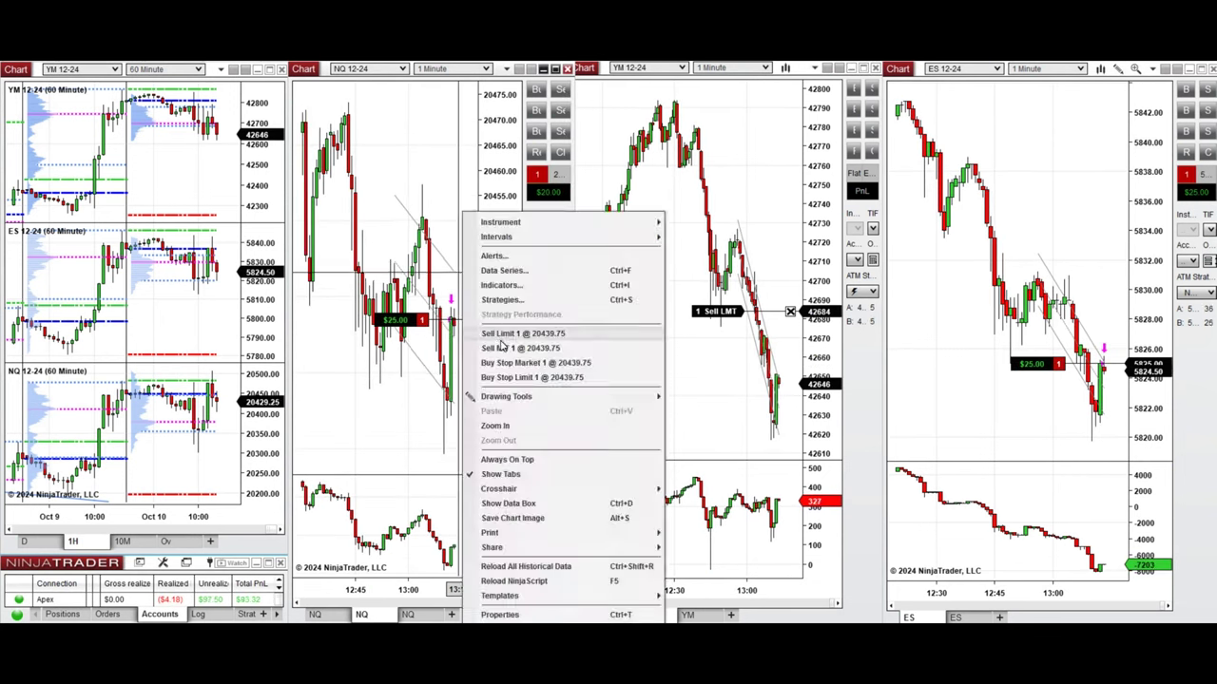
{"action": "left_click", "coordinate": [502, 336]}
{"action": "right_click", "coordinate": [947, 323]}
{"action": "left_click", "coordinate": [985, 334]}
- Place a one-contract NQ buy limit order at 20417.75, and close the NQ and ES positions
{"action": "right_click", "coordinate": [471, 384]}
{"action": "left_click", "coordinate": [509, 187]}
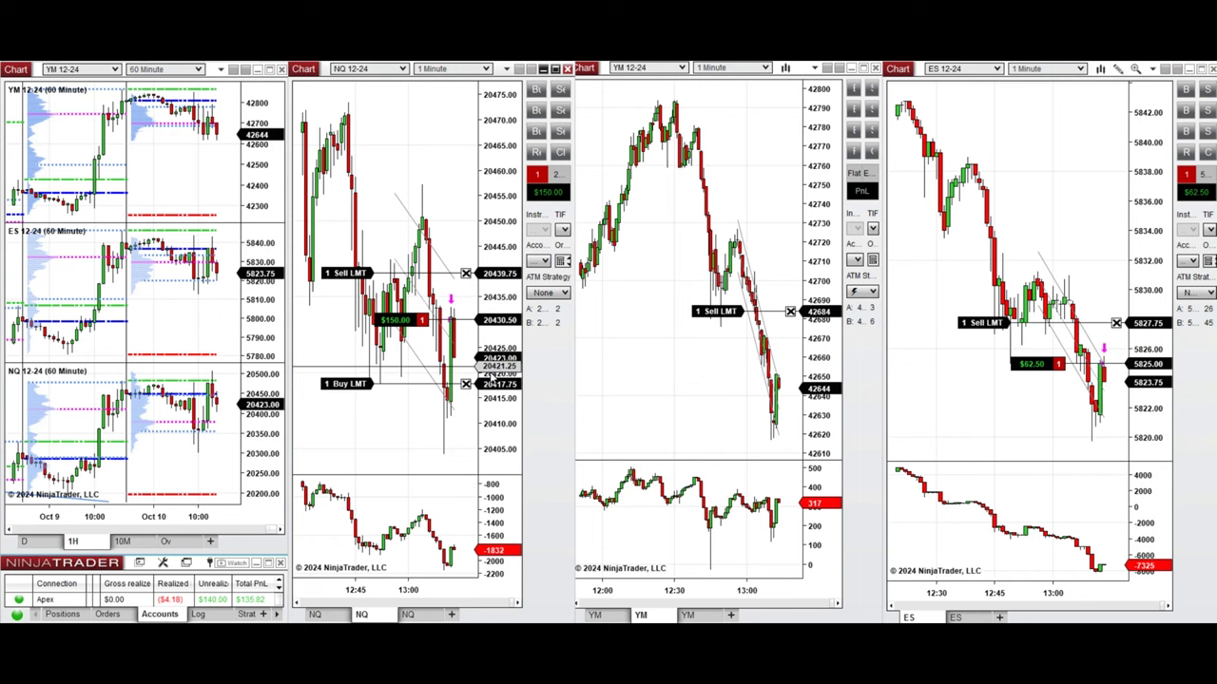
{"action": "left_click", "coordinate": [559, 152]}
{"action": "left_click", "coordinate": [1207, 152]}
{"action": "left_click_drag", "start_coordinate": [409, 591], "coordinate": [419, 591]}
- Move the YM sell limit order down toward the market price to enter a short, and close out that YM position
{"action": "mouse_move", "coordinate": [768, 656]}
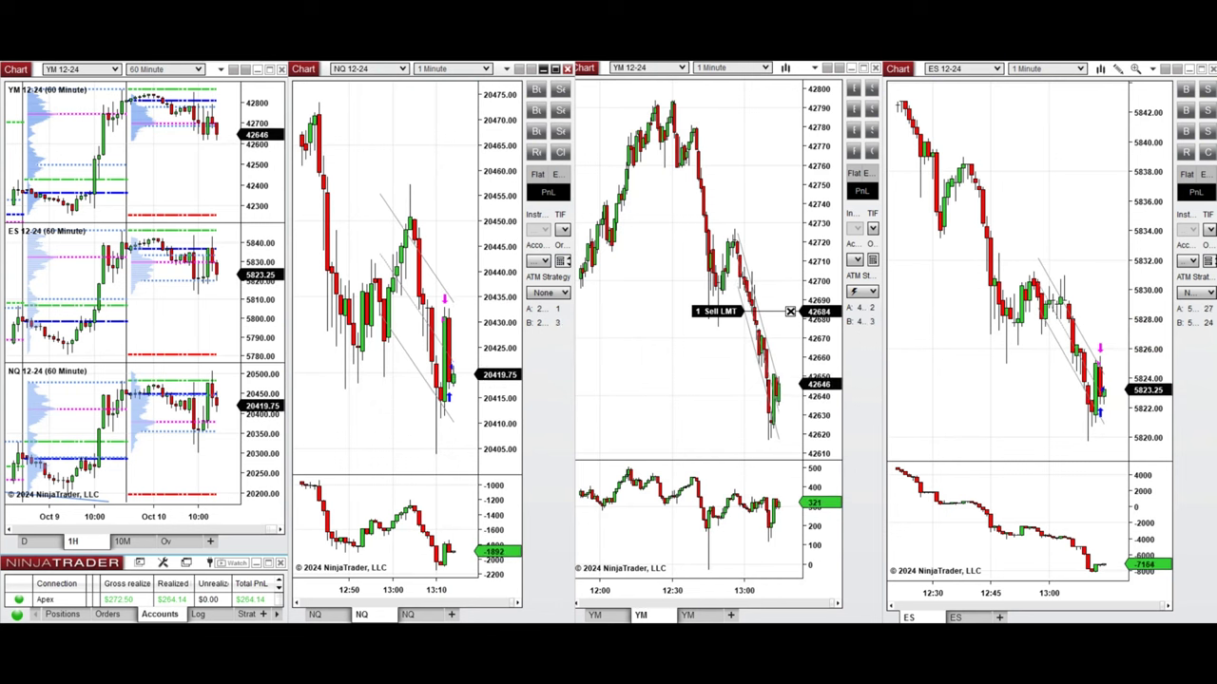
{"action": "left_click_drag", "start_coordinate": [714, 311], "coordinate": [736, 373]}
{"action": "left_click_drag", "start_coordinate": [700, 430], "coordinate": [690, 400]}
{"action": "scroll", "coordinate": [690, 448], "scroll_direction": "up", "scroll_amount": 3}
{"action": "left_click_drag", "start_coordinate": [678, 316], "coordinate": [656, 241]}
{"action": "right_click", "coordinate": [647, 298]}
{"action": "left_click", "coordinate": [680, 333]}
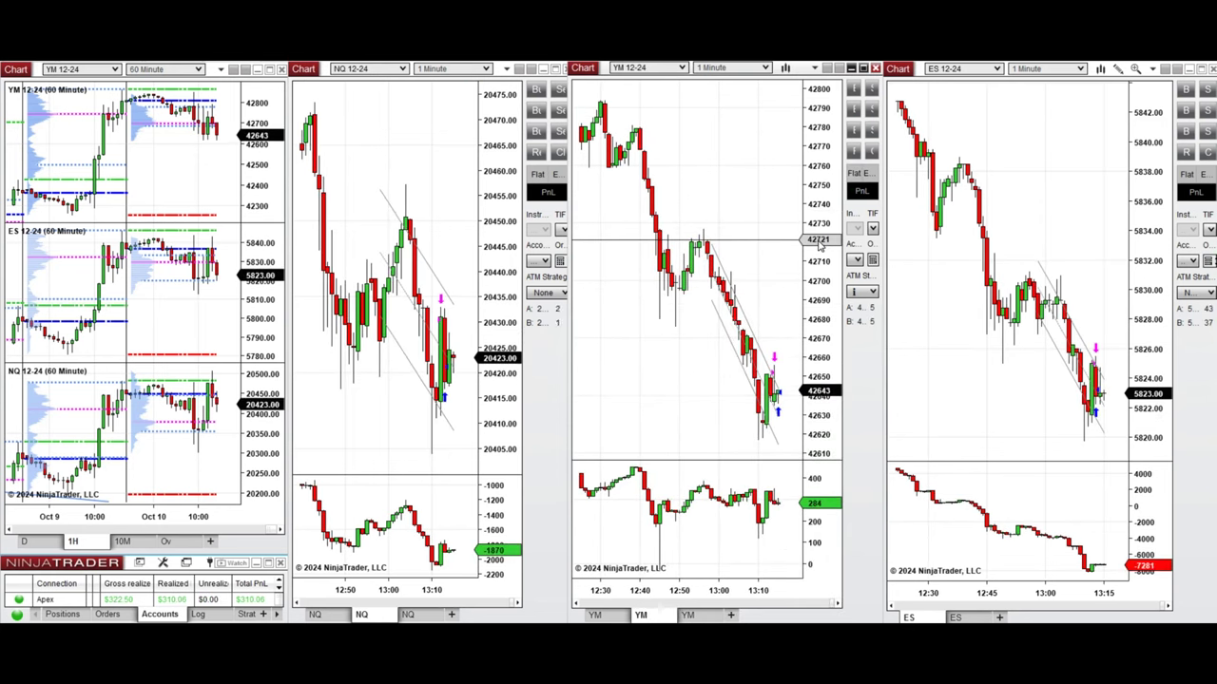
- Place a one-contract ES sell limit order at 5828.50, and buy one NQ contract at market with a sell limit exit
{"action": "right_click", "coordinate": [967, 311]}
{"action": "left_click", "coordinate": [1003, 221]}
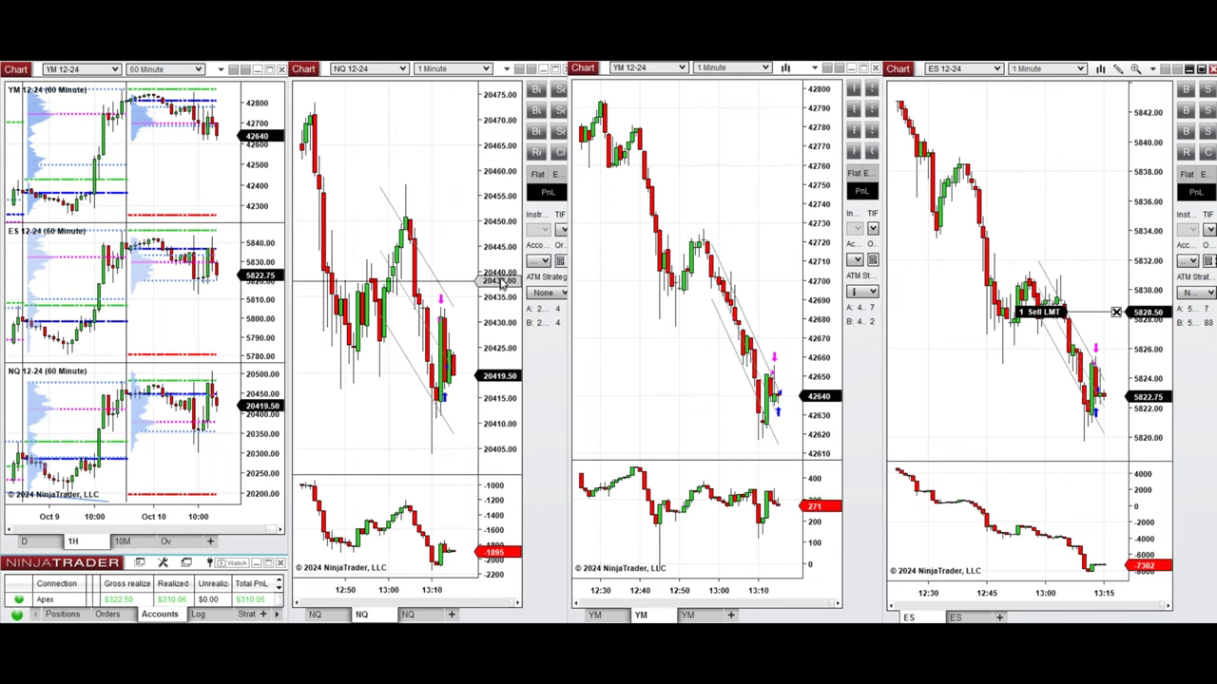
{"action": "left_click", "coordinate": [446, 283]}
{"action": "left_click", "coordinate": [537, 90]}
{"action": "right_click", "coordinate": [466, 316]}
{"action": "left_click", "coordinate": [501, 221]}
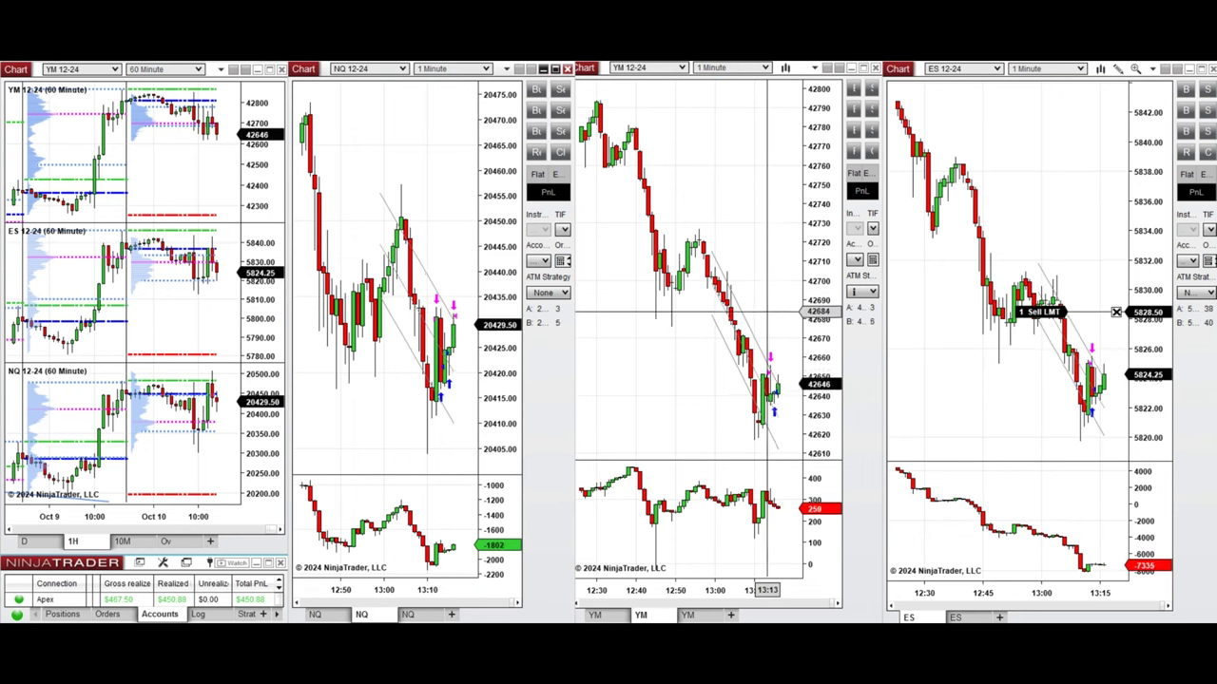
- Place a one-contract YM sell limit order at 42689, and take another NQ long with a sell limit order above it
{"action": "right_click", "coordinate": [782, 301]}
{"action": "left_click", "coordinate": [808, 333]}
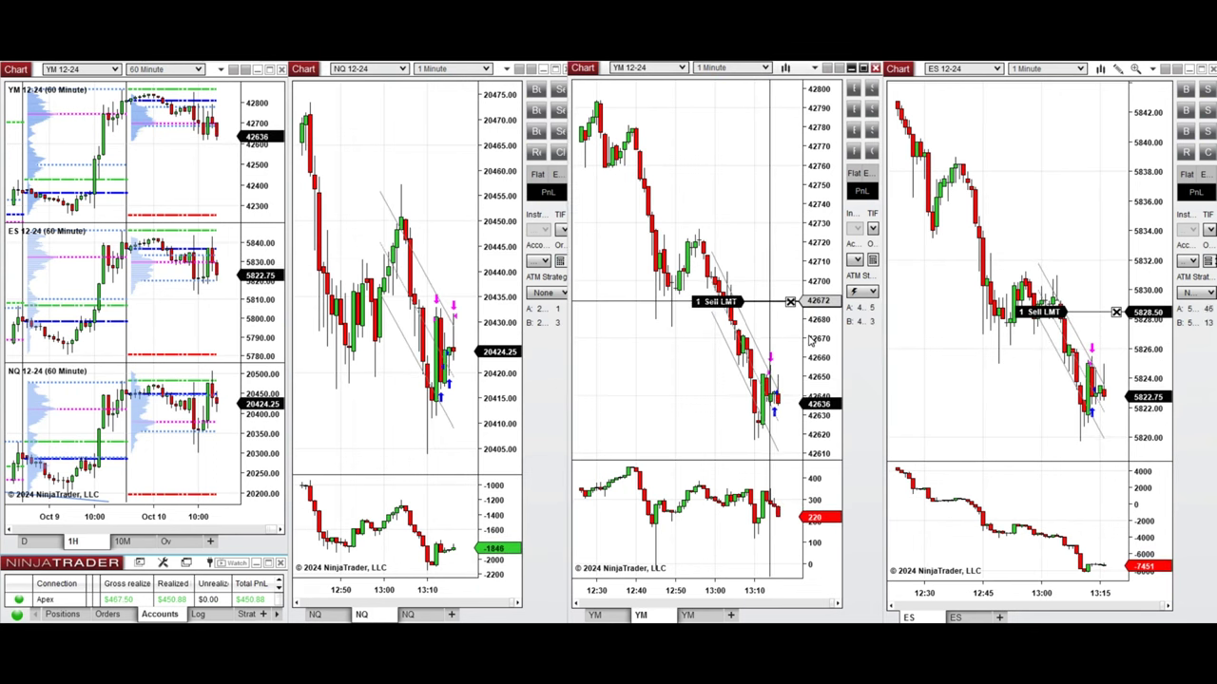
{"action": "left_click", "coordinate": [501, 424]}
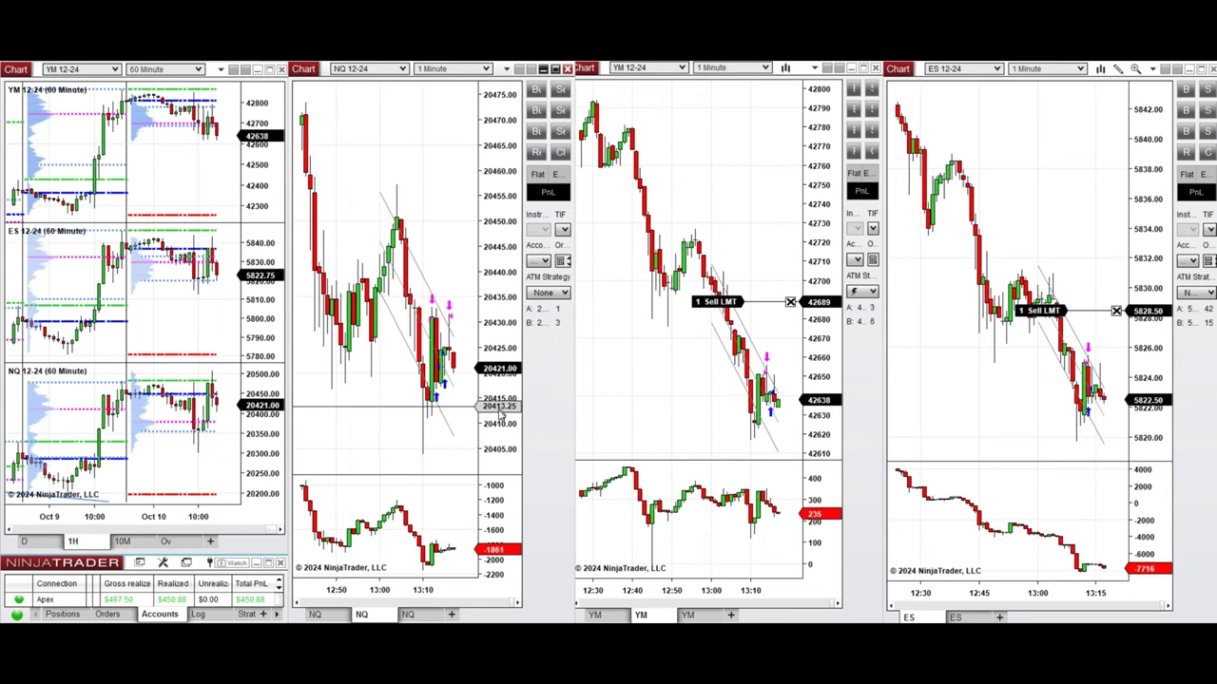
{"action": "key", "text": "ctrl+b"}
{"action": "right_click", "coordinate": [474, 319]}
{"action": "left_click", "coordinate": [505, 324]}
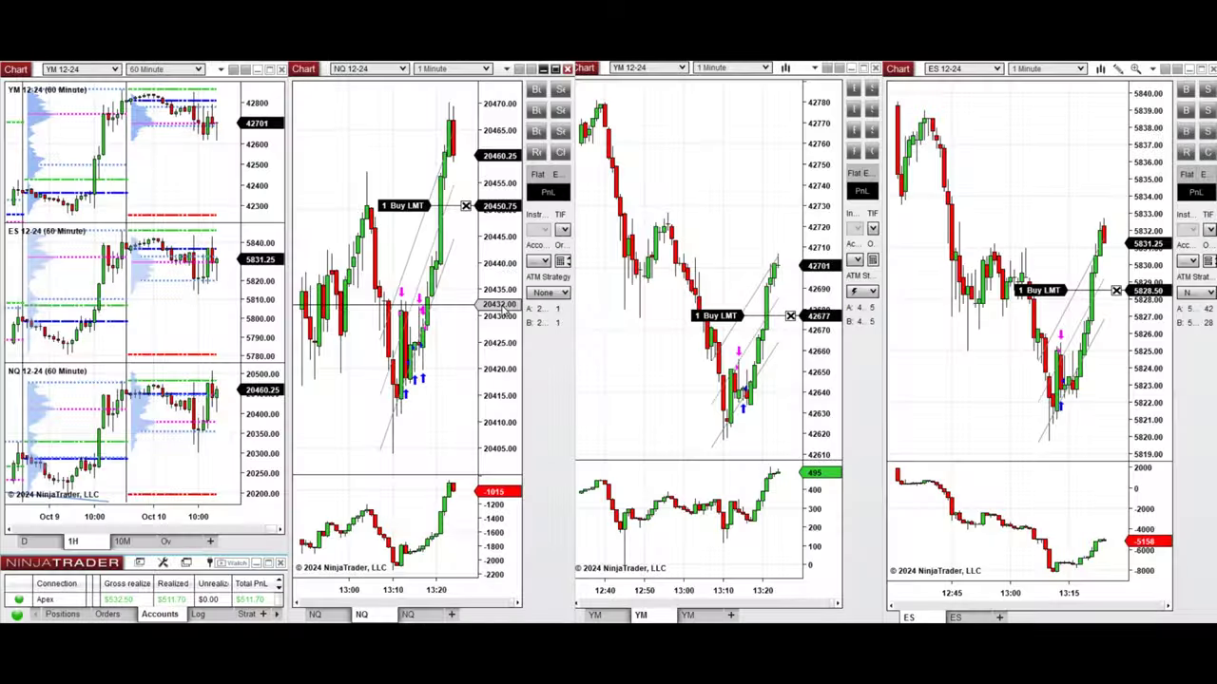
- Buy one NQ contract with a limit order at 20462.25 and raise the ES buy limit order to 5829.50
{"action": "key", "text": "ctrl+b"}
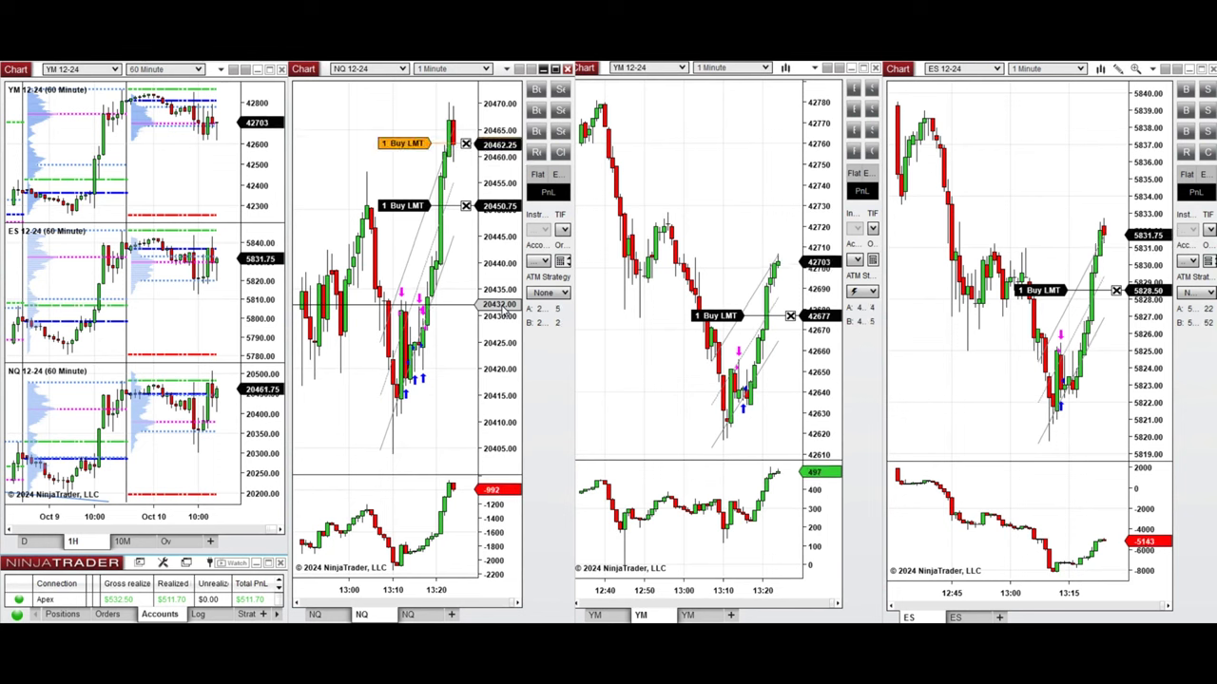
{"action": "left_click_drag", "start_coordinate": [1040, 290], "coordinate": [1040, 273]}
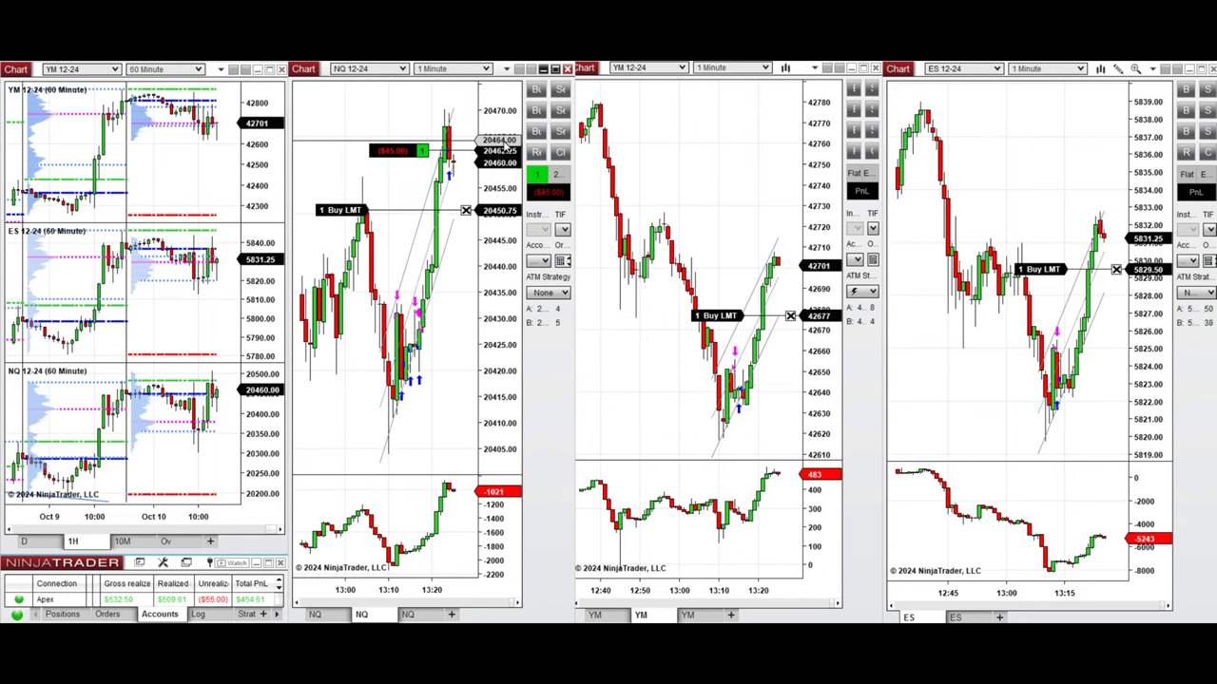
- Set the NQ ATM strategy to NQ5 and move the NQ buy limit order to 20452.75
{"action": "left_click_drag", "start_coordinate": [356, 197], "coordinate": [355, 199]}
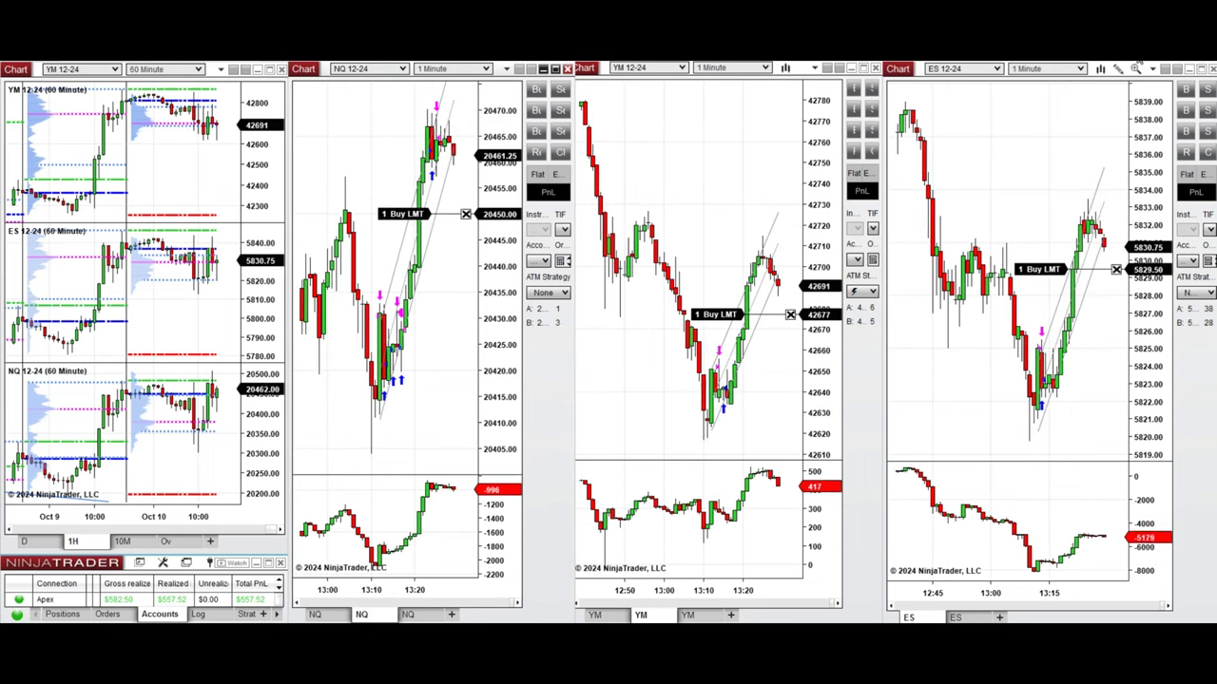
{"action": "left_click", "coordinate": [549, 293]}
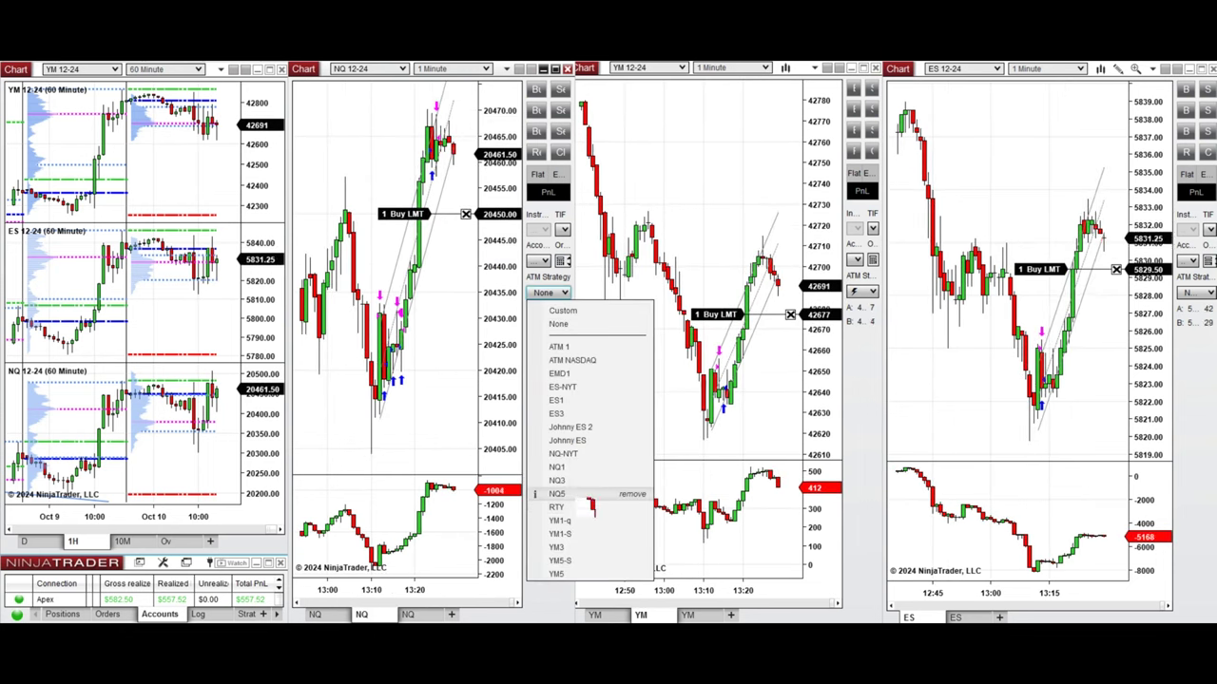
{"action": "left_click", "coordinate": [570, 495]}
{"action": "left_click", "coordinate": [409, 199]}
- Buy one contract each of YM, ES and NQ
{"action": "left_click", "coordinate": [854, 89]}
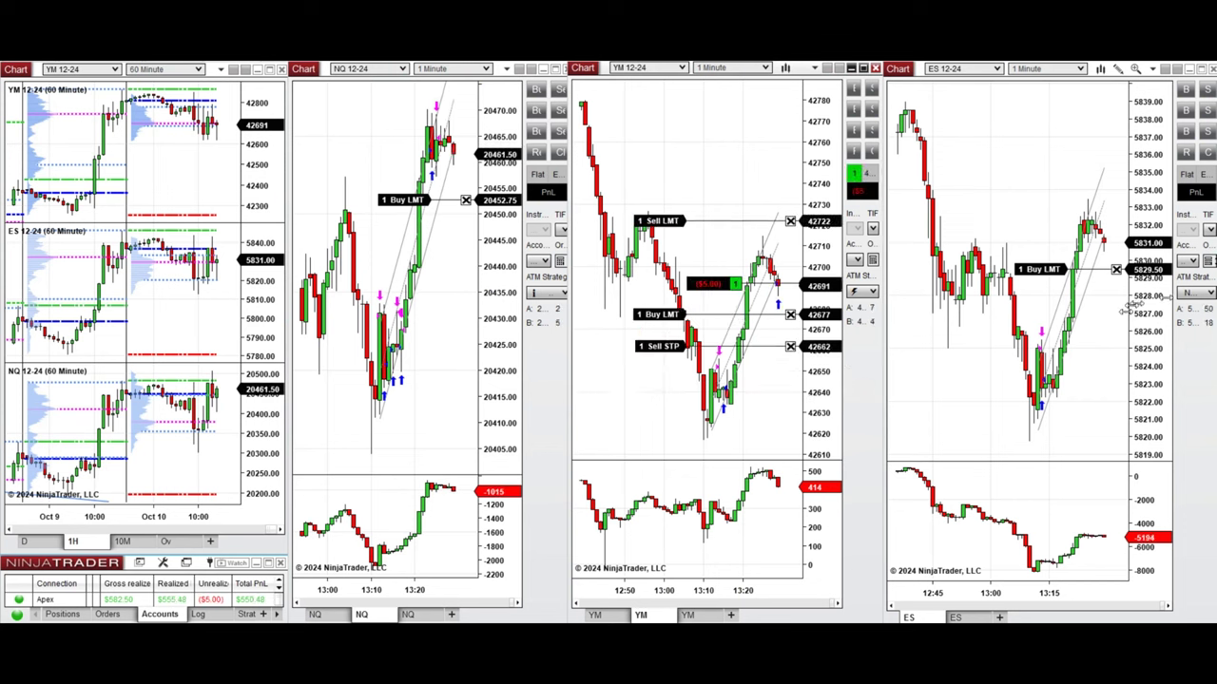
{"action": "left_click", "coordinate": [1186, 88]}
{"action": "left_click", "coordinate": [456, 322]}
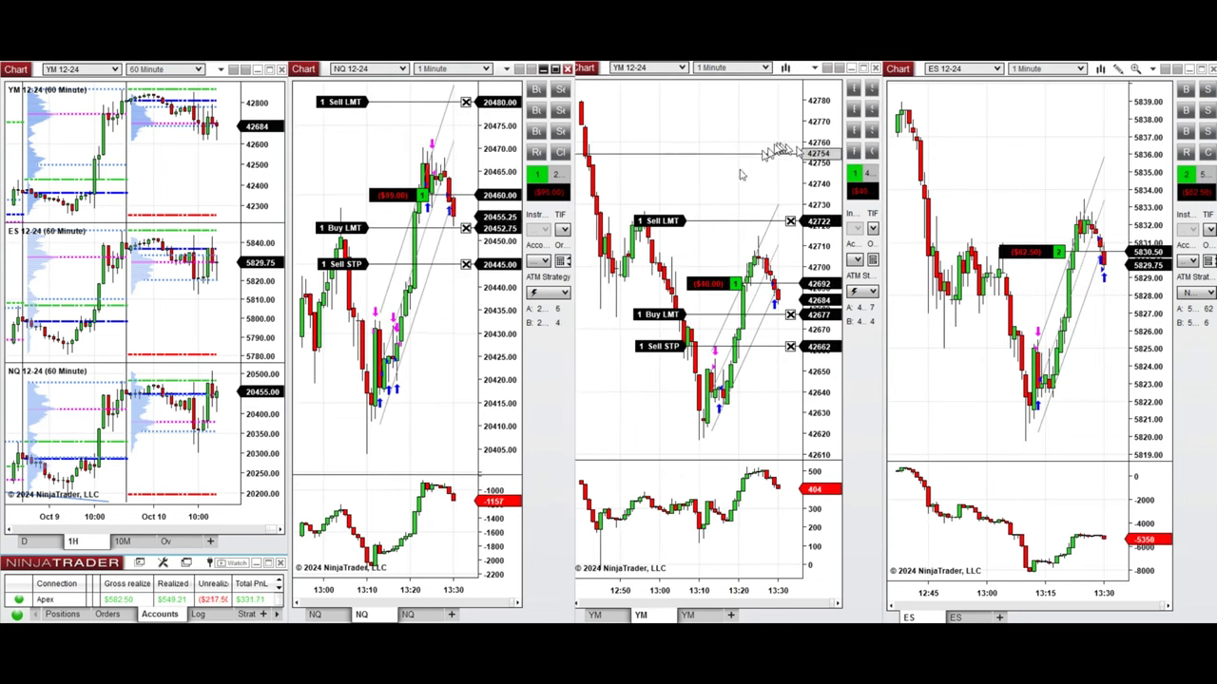
- Place a sell limit order on ES at 5833.00 as the exit and cancel the leftover NQ buy limit order
{"action": "right_click", "coordinate": [1026, 216]}
{"action": "left_click", "coordinate": [883, 334]}
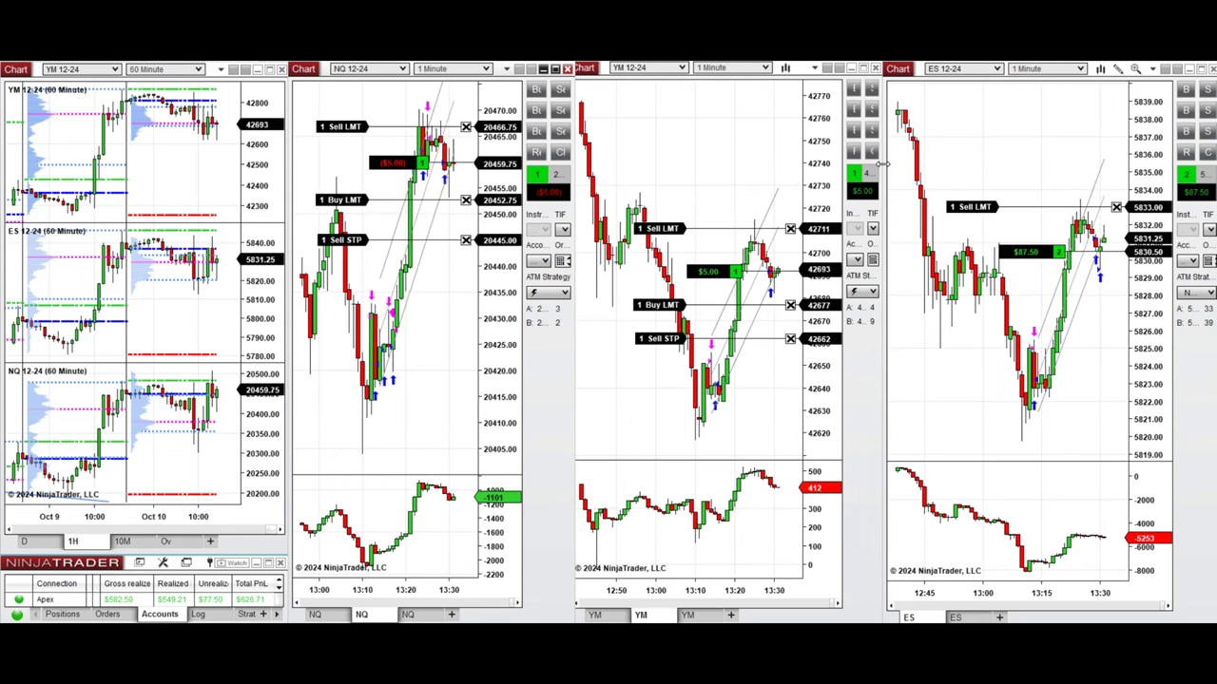
{"action": "left_click_drag", "start_coordinate": [1150, 208], "coordinate": [1155, 112]}
{"action": "left_click", "coordinate": [819, 112]}
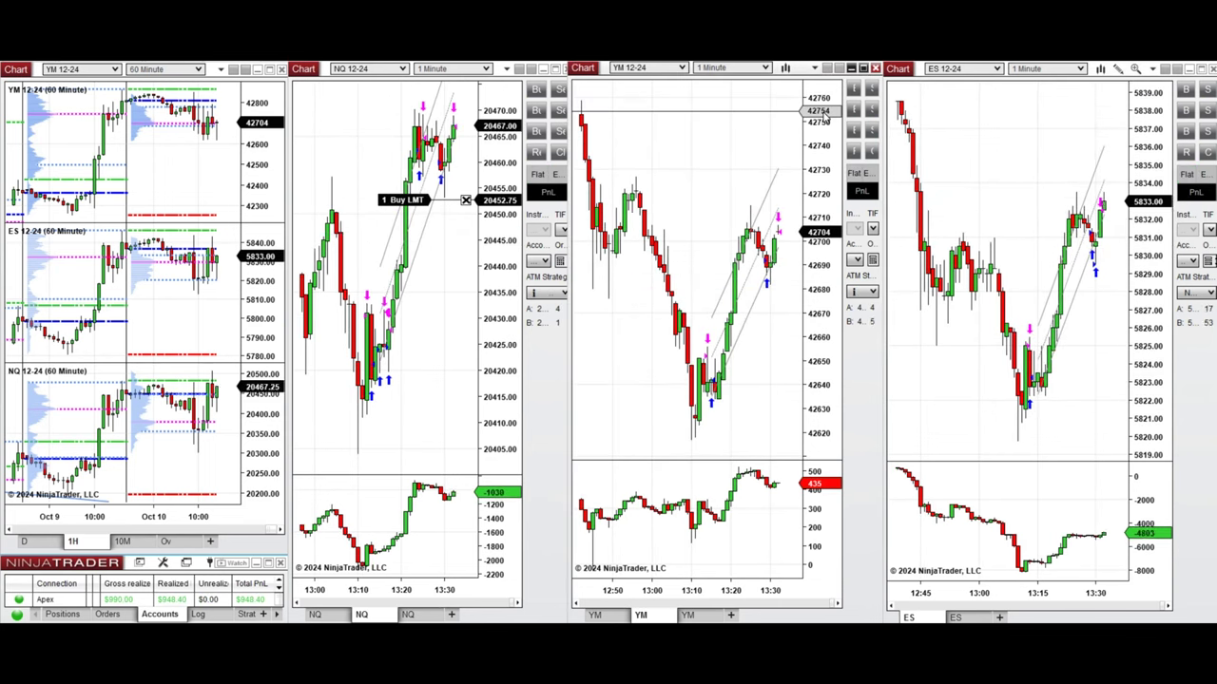
{"action": "left_click", "coordinate": [466, 200]}
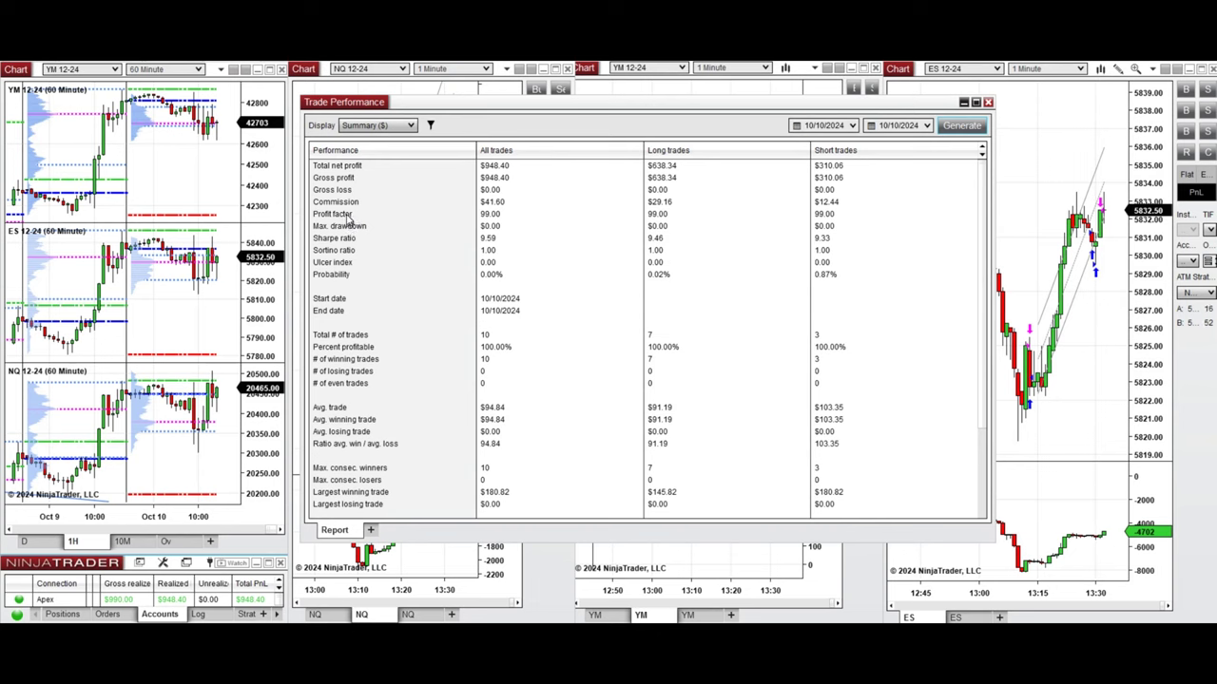
- Review total net profit, profit factor and percent profitable in the Trade Performance summary, and show the system clock
{"action": "left_click", "coordinate": [343, 169]}
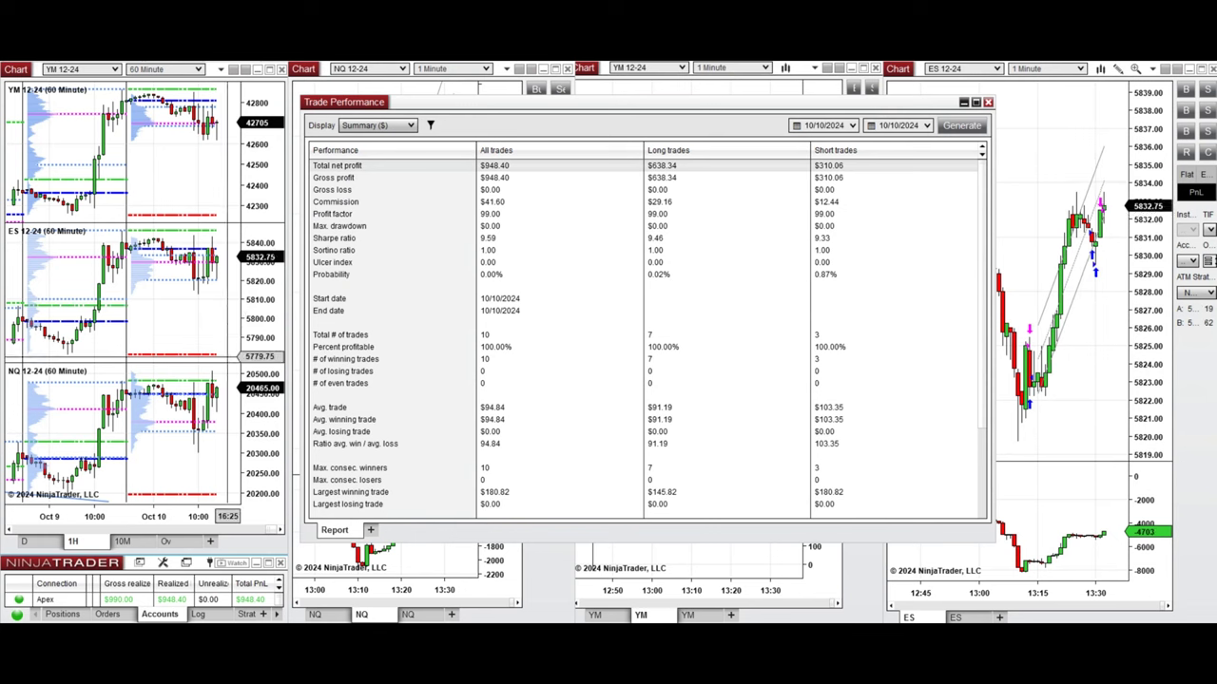
{"action": "left_click", "coordinate": [195, 599]}
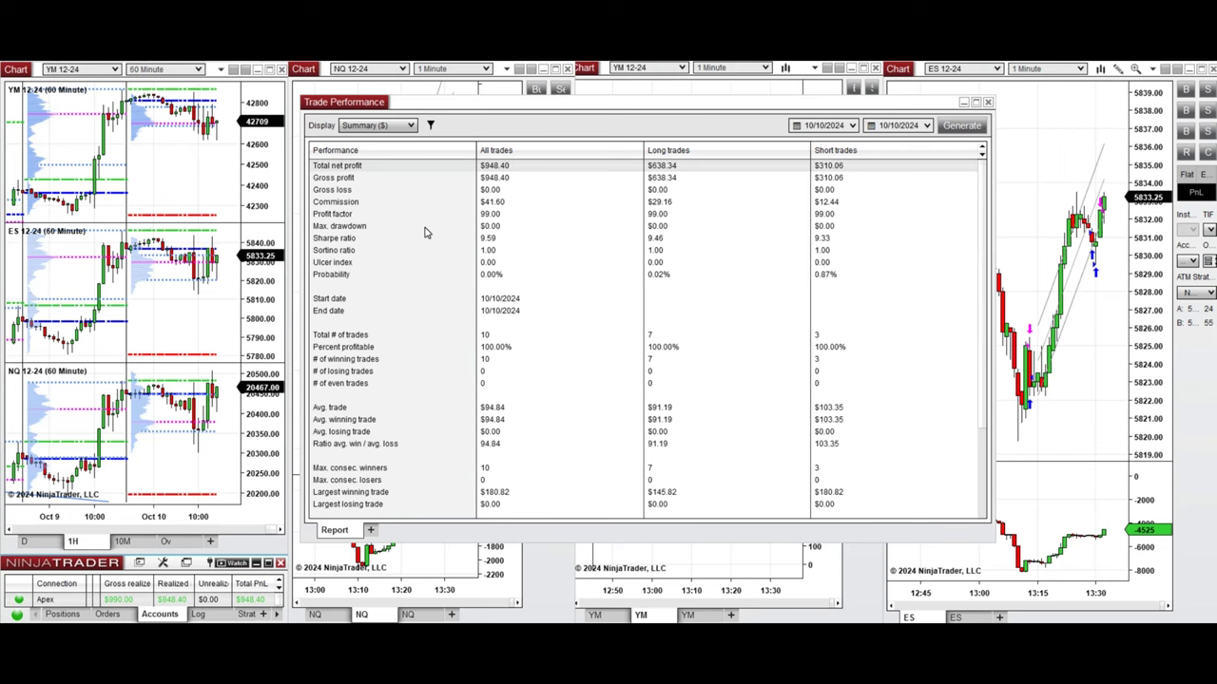
{"action": "left_click", "coordinate": [349, 219]}
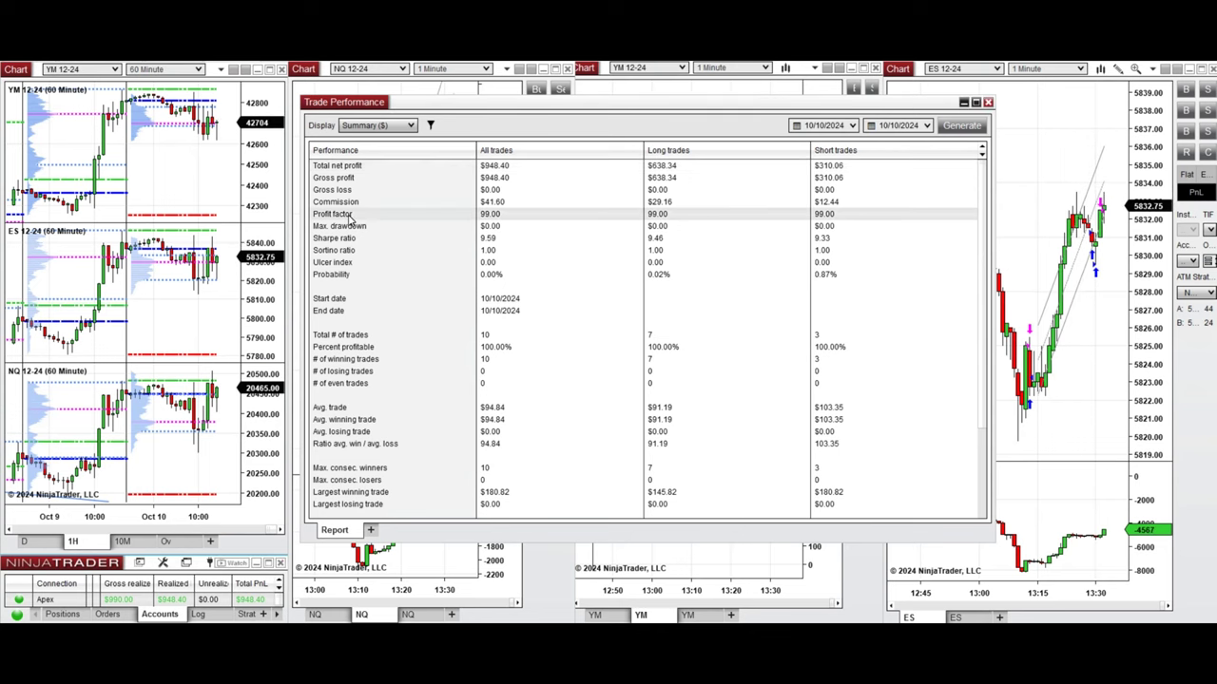
{"action": "left_click", "coordinate": [374, 349]}
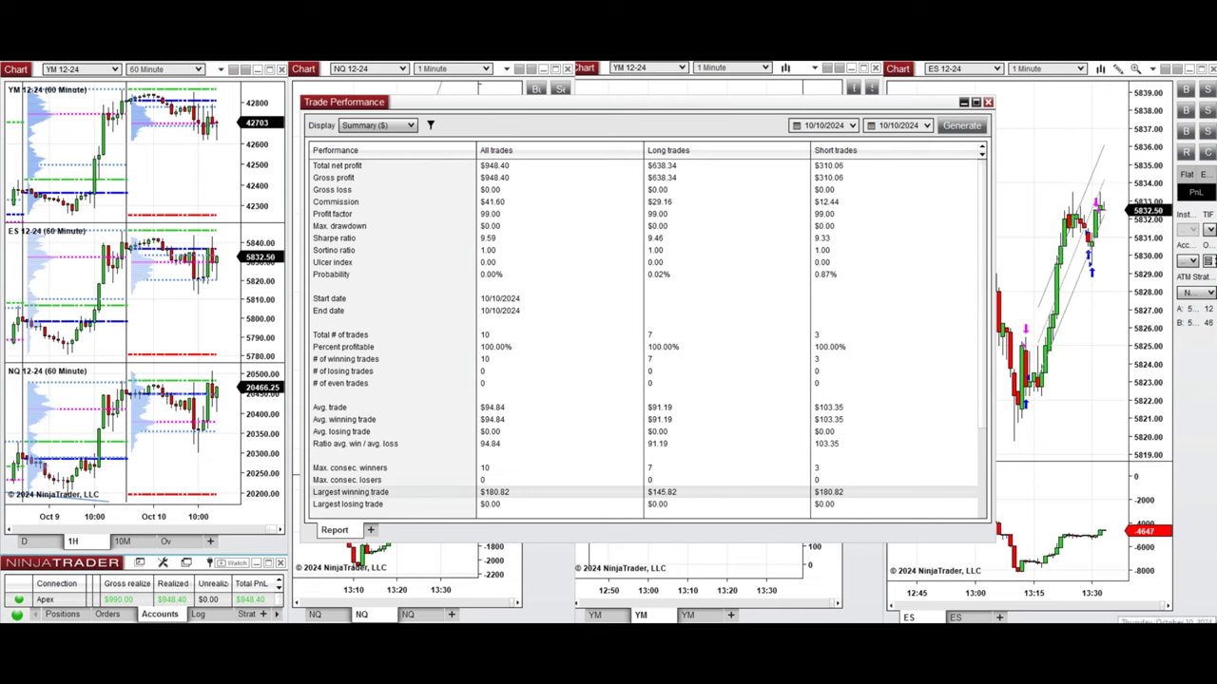
{"action": "left_click", "coordinate": [1167, 635]}
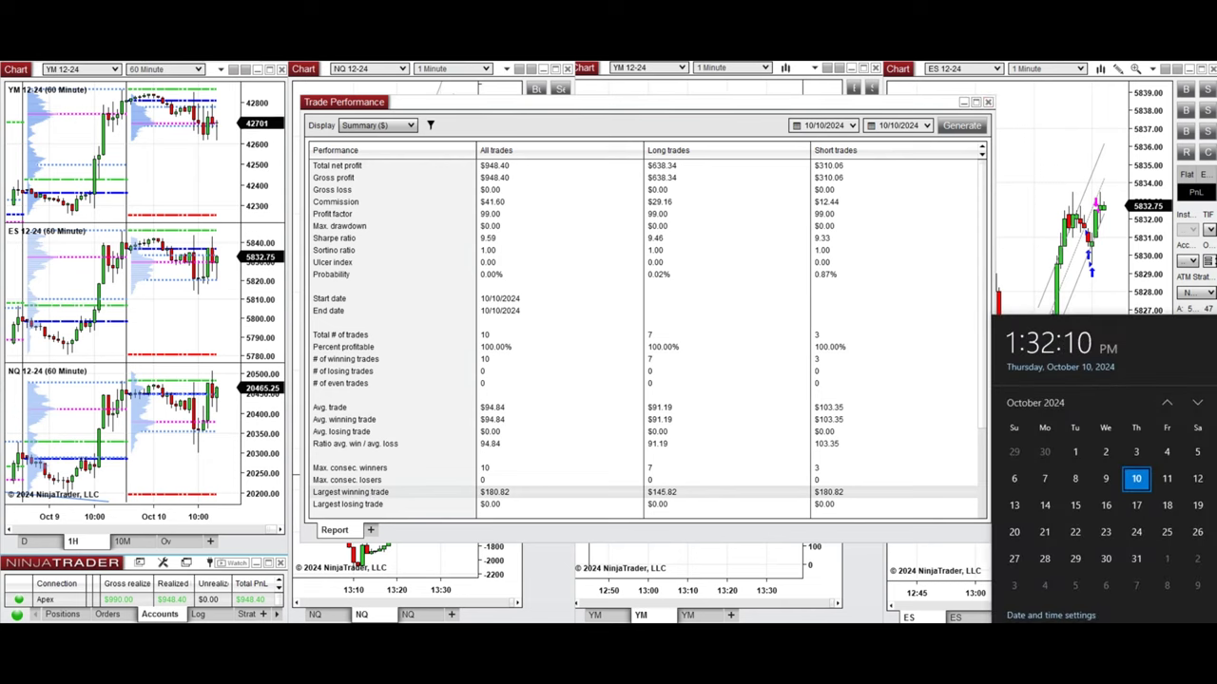